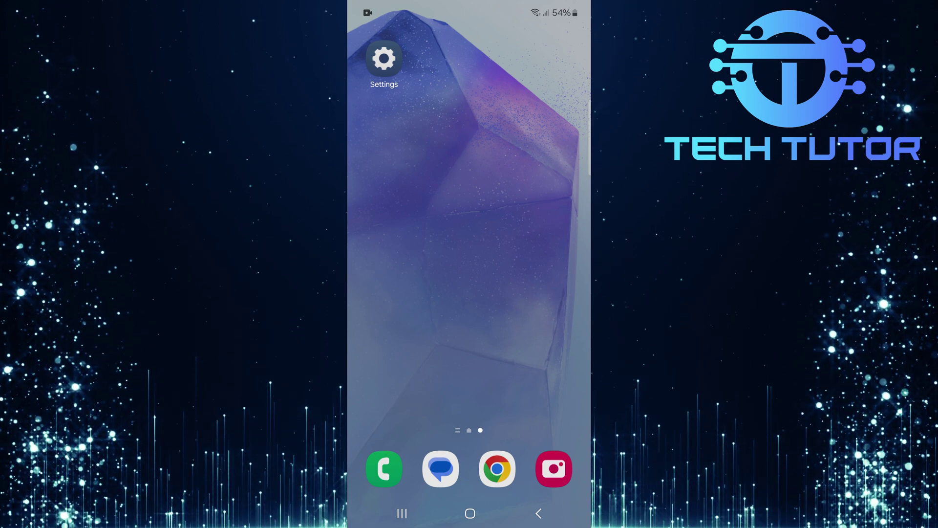
- Open the Settings app from the quick settings panel's gear icon
{"action": "left_click_drag", "start_coordinate": [469, 8], "coordinate": [469, 293]}
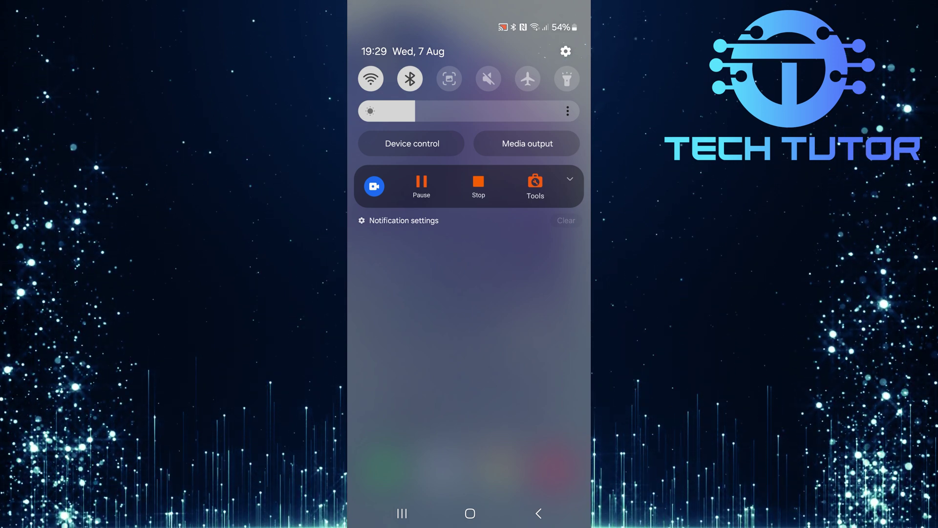
{"action": "left_click", "coordinate": [566, 51]}
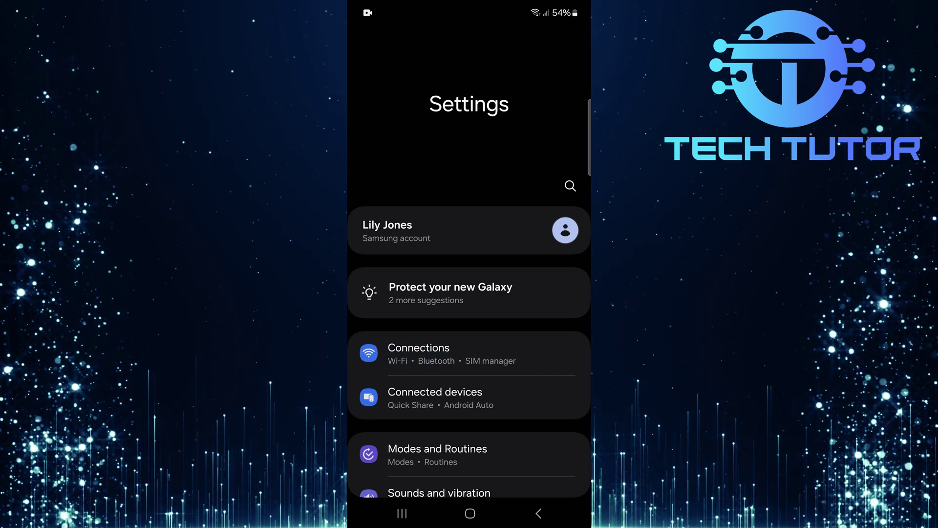
- Go to Connections, then More connection settings
{"action": "left_click", "coordinate": [419, 353]}
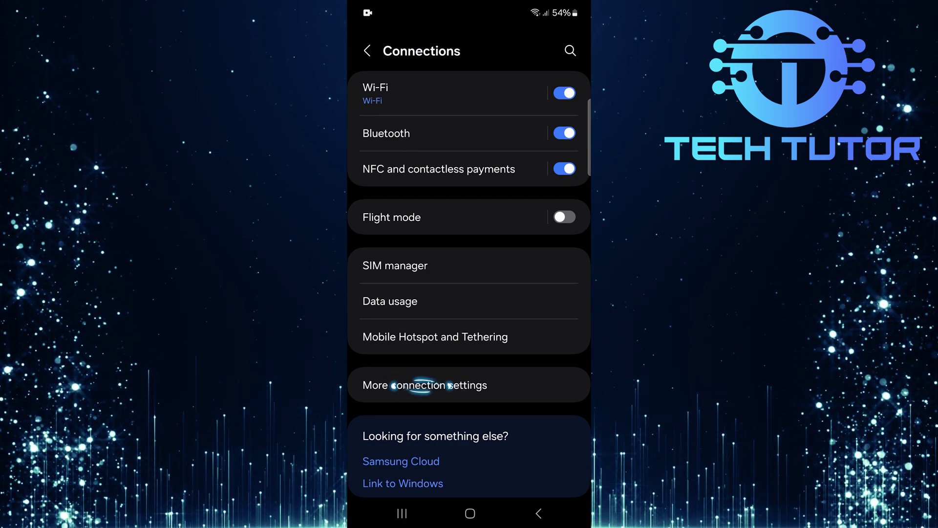
{"action": "left_click", "coordinate": [425, 385]}
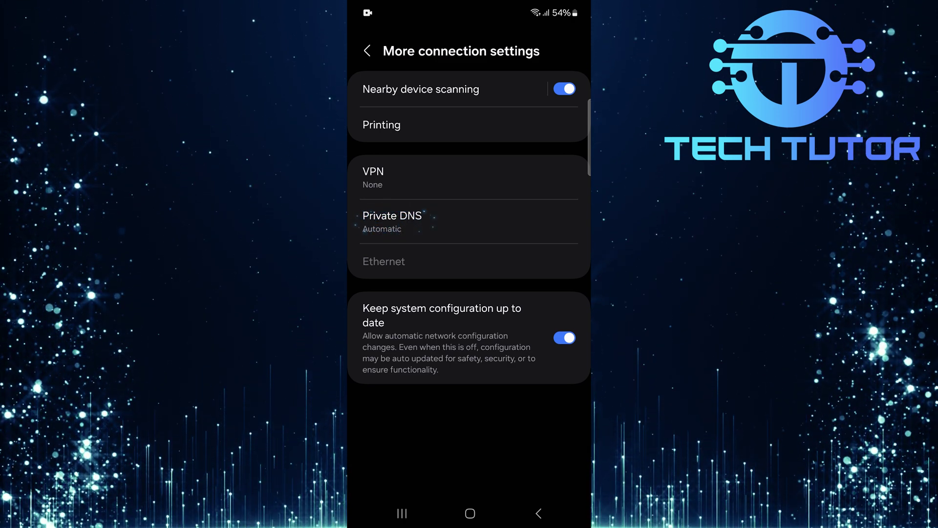
- Open the Private DNS dialog, still on Automatic
{"action": "left_click", "coordinate": [391, 224]}
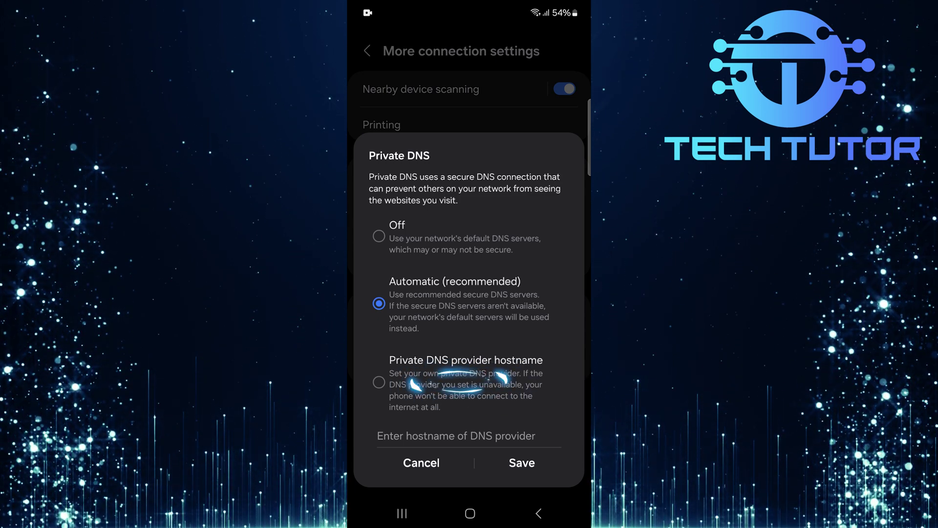
- Choose the Private DNS provider hostname option and focus its empty hostname field
{"action": "left_click", "coordinate": [379, 382]}
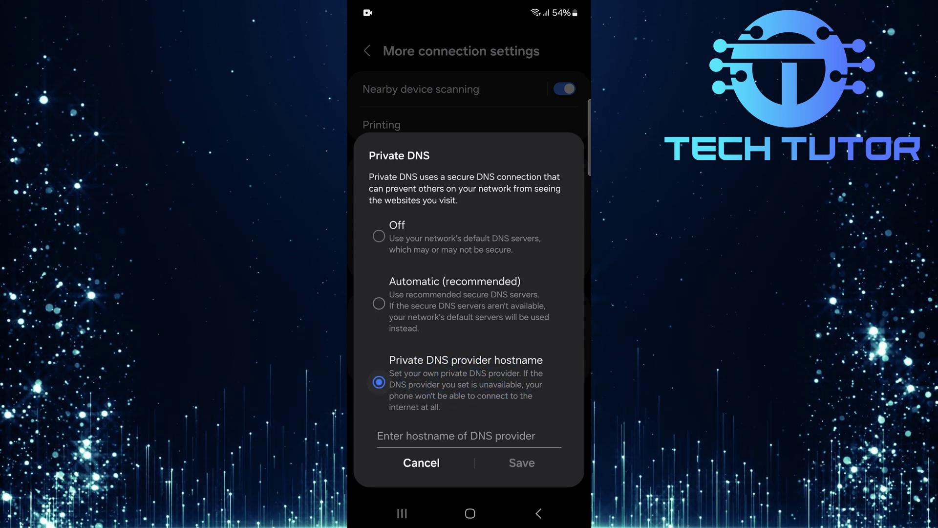
{"action": "left_click", "coordinate": [456, 436]}
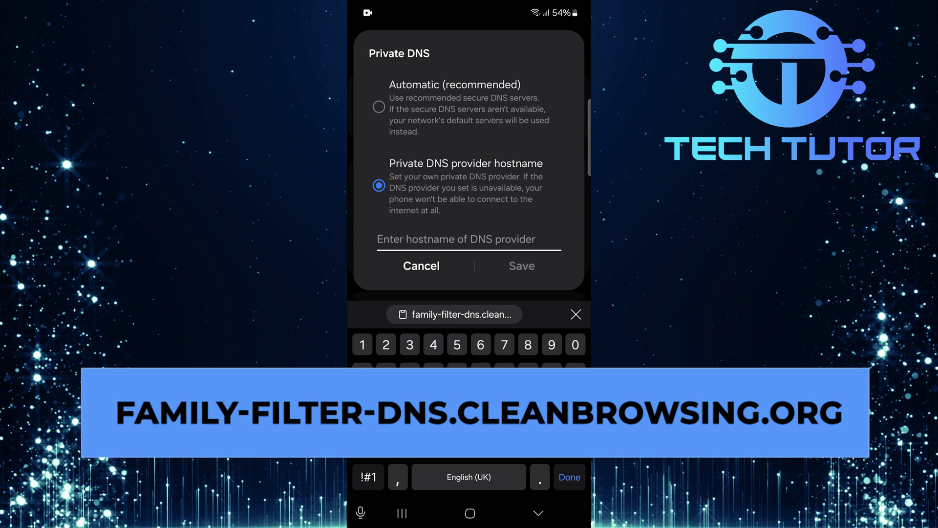
- Enter family-filter-dns.cleanbrowsing.org as the provider hostname and save it
{"action": "left_click", "coordinate": [454, 314]}
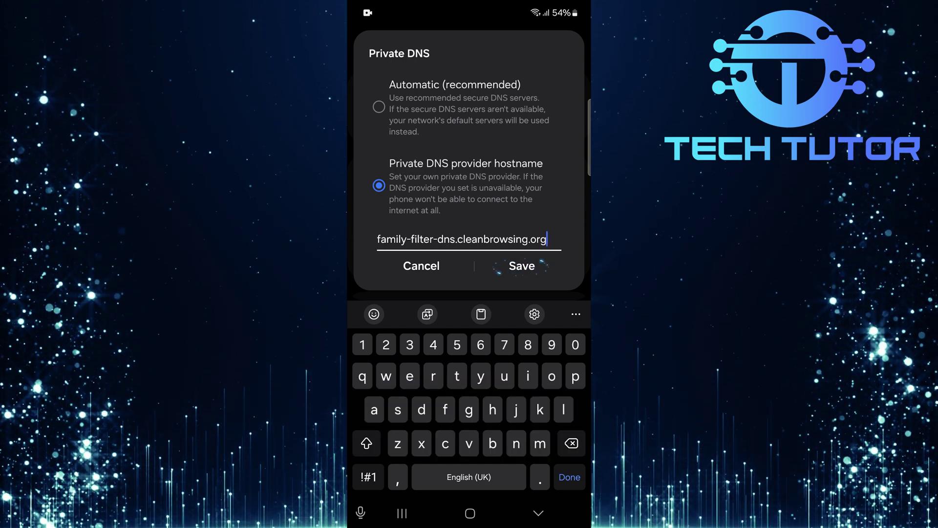
{"action": "left_click", "coordinate": [522, 265]}
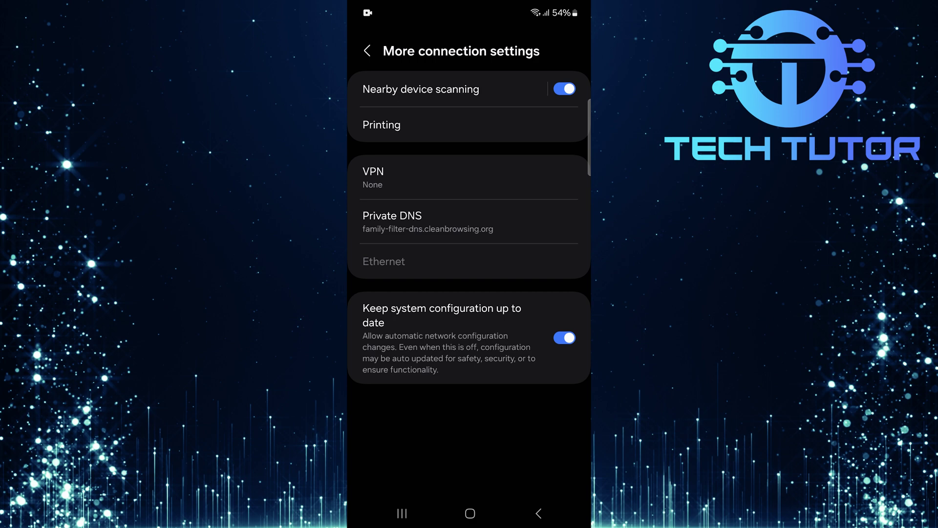